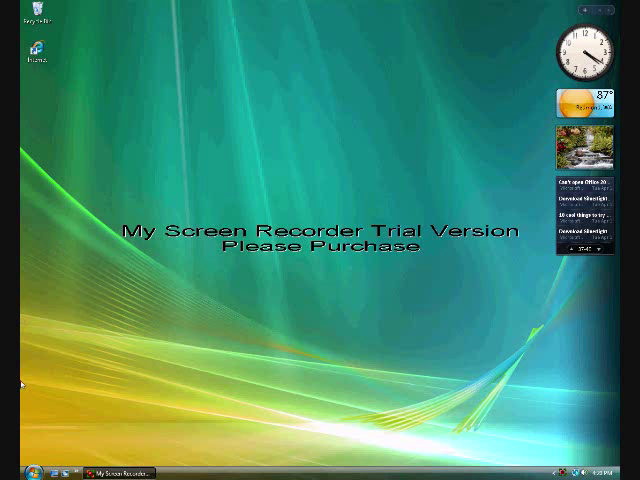
Open Control Panel from the Start menu and go to the Hardware and Sound category.
click(33, 473)
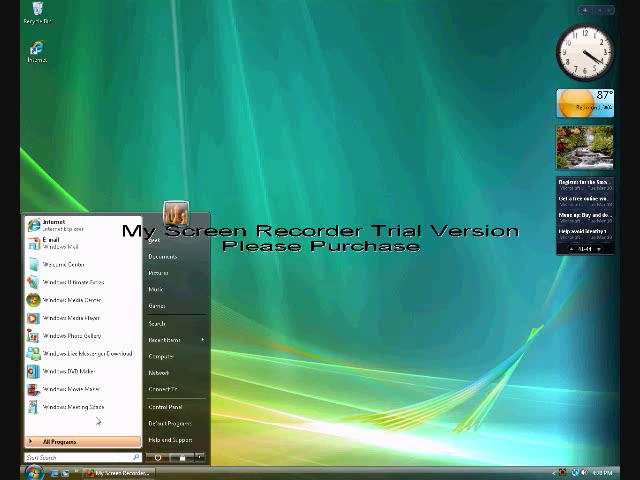
click(165, 407)
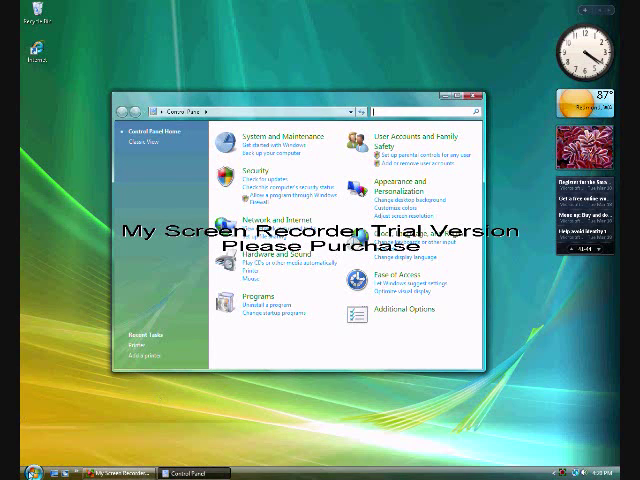
click(33, 472)
click(300, 340)
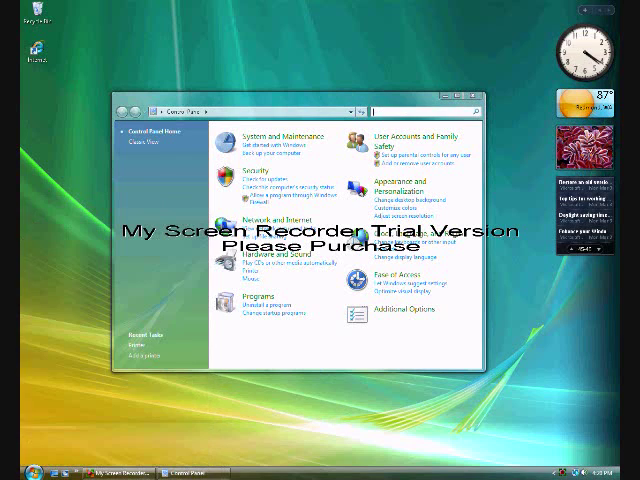
click(258, 254)
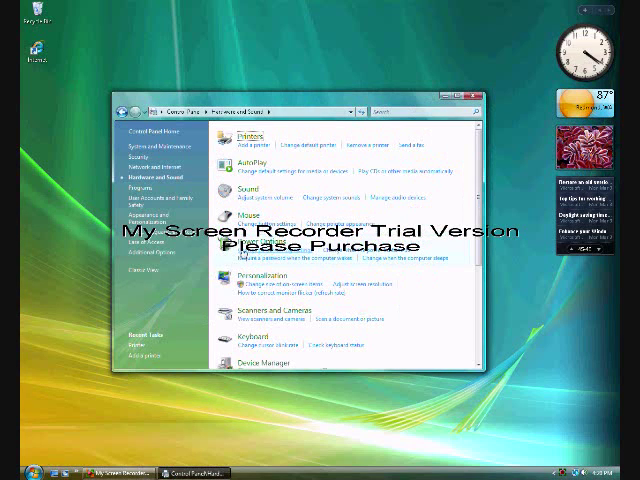
scroll(244, 233, down, 1)
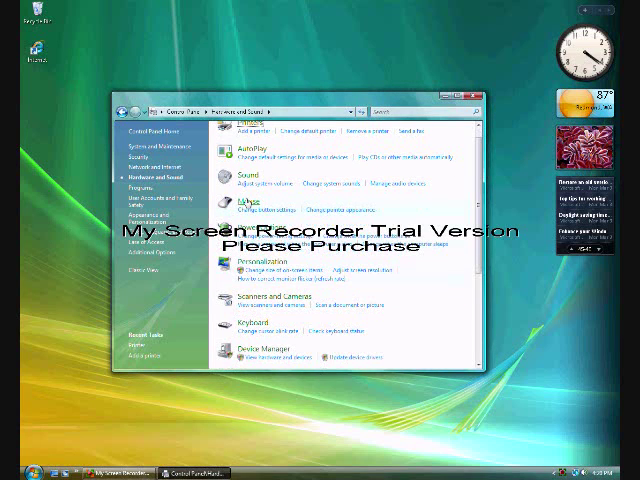
scroll(244, 204, down, 2)
scroll(244, 201, down, 2)
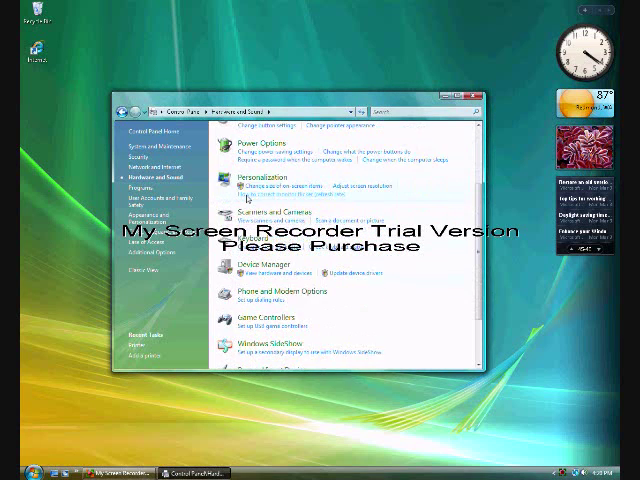
scroll(244, 201, down, 1)
scroll(244, 201, down, 2)
scroll(244, 200, up, 2)
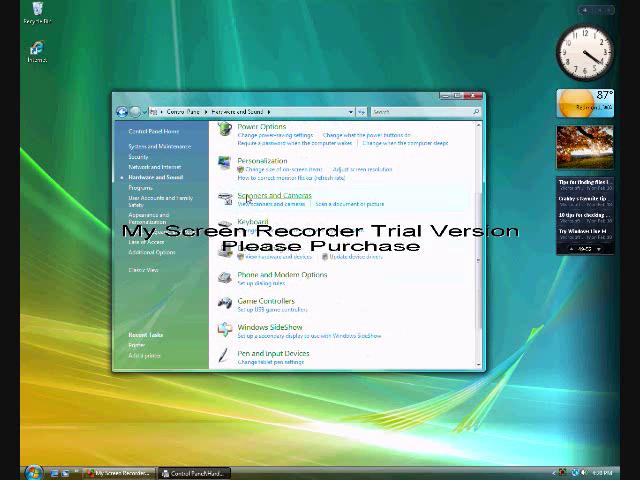
scroll(244, 200, up, 2)
scroll(244, 265, up, 2)
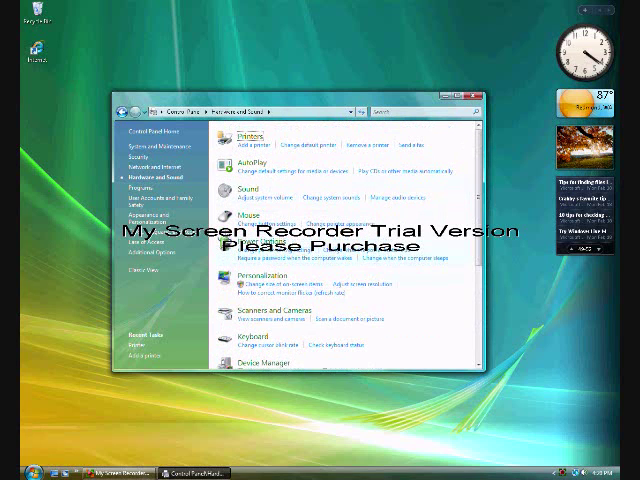
Open the Printers folder and launch the Add Printer wizard.
click(252, 137)
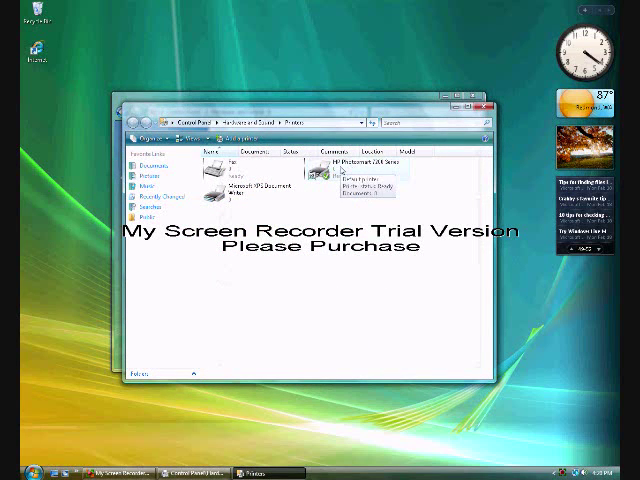
click(240, 138)
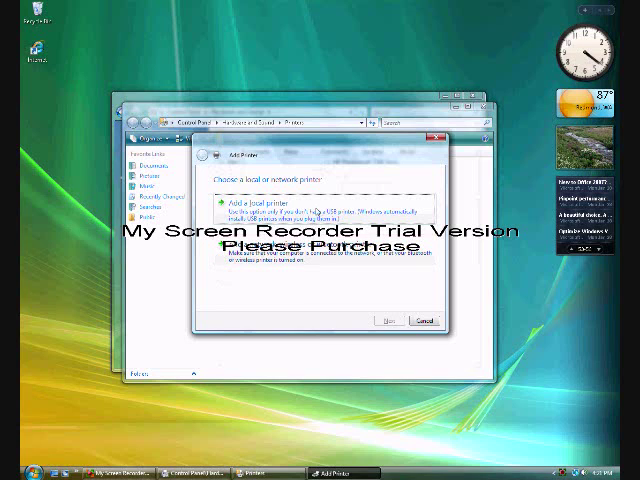
Choose to add a local printer on the HP Photosmart port.
click(258, 203)
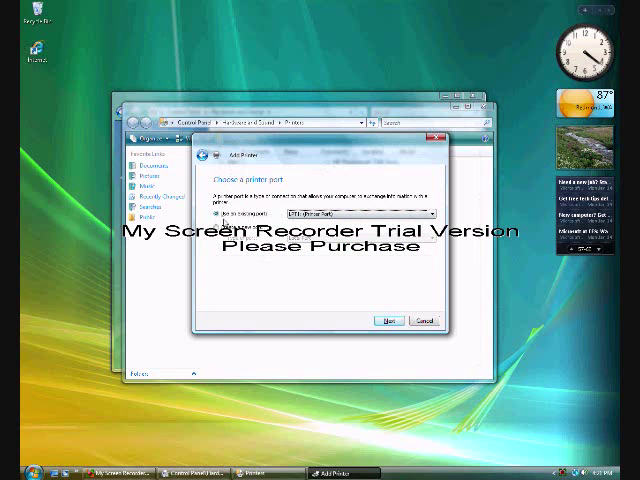
click(431, 215)
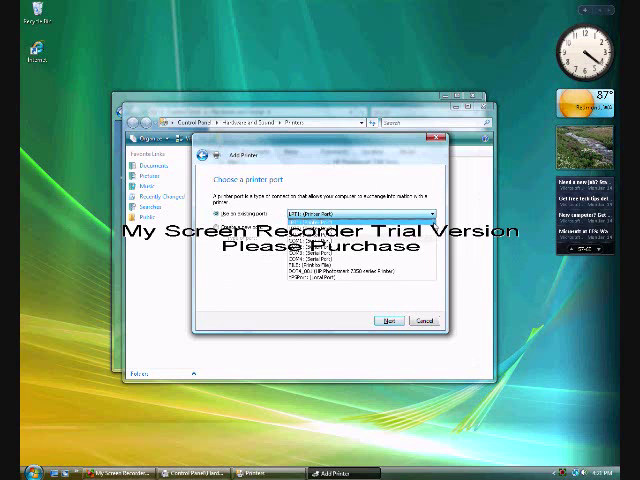
click(380, 245)
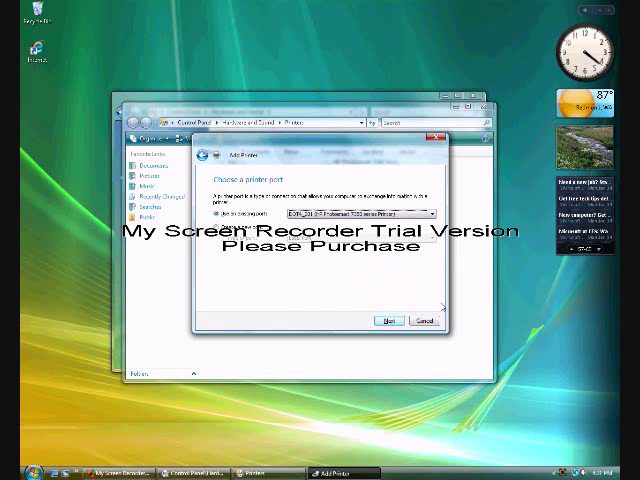
Accept the driver and printer name, keeping HP Photosmart 7200 Series (Copy 1) as default.
click(387, 320)
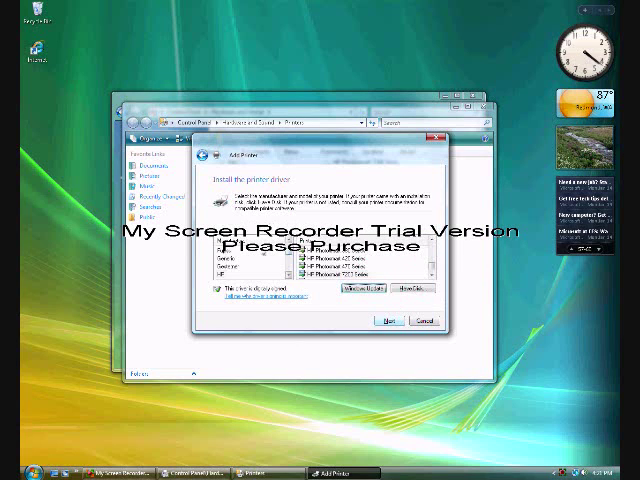
scroll(250, 260, up, 5)
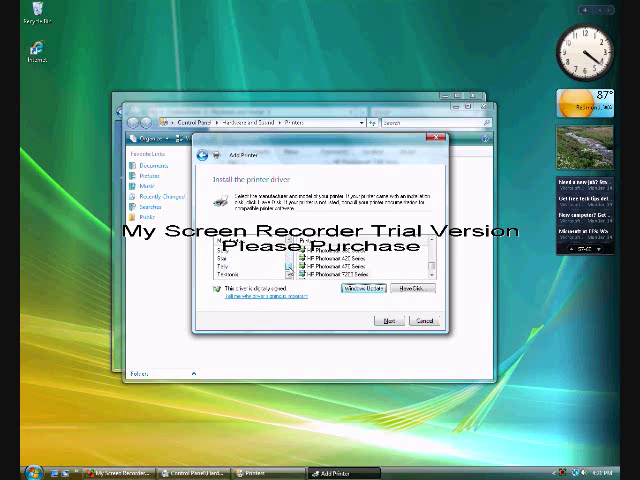
scroll(360, 262, down, 5)
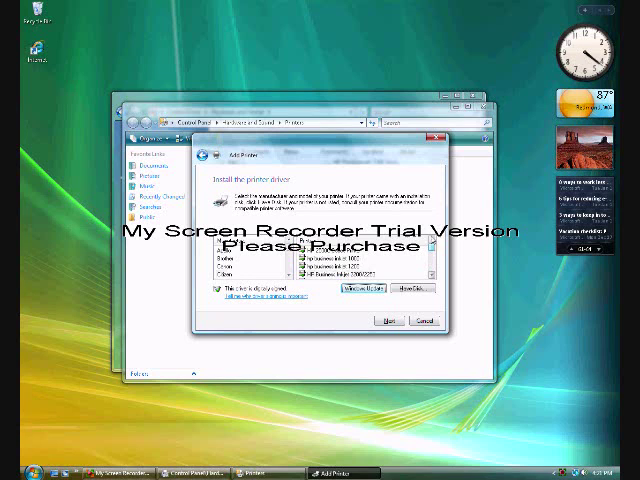
click(389, 320)
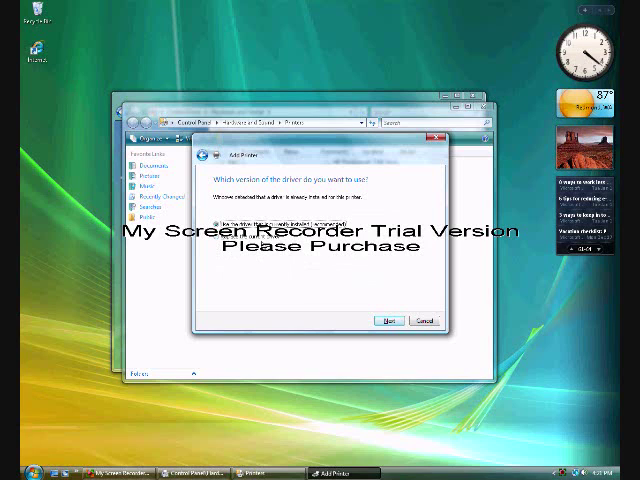
click(389, 320)
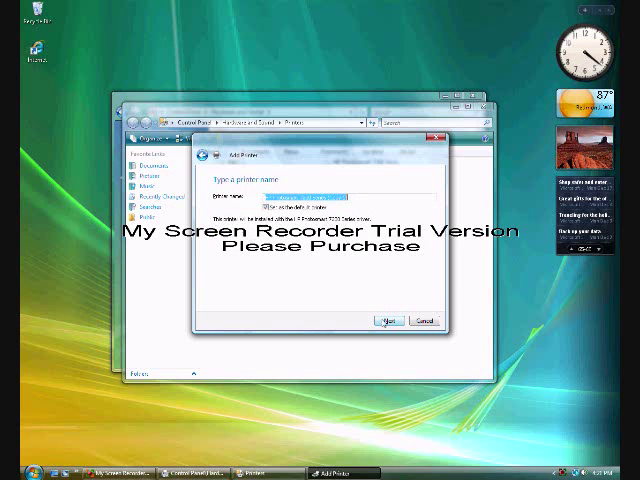
click(389, 321)
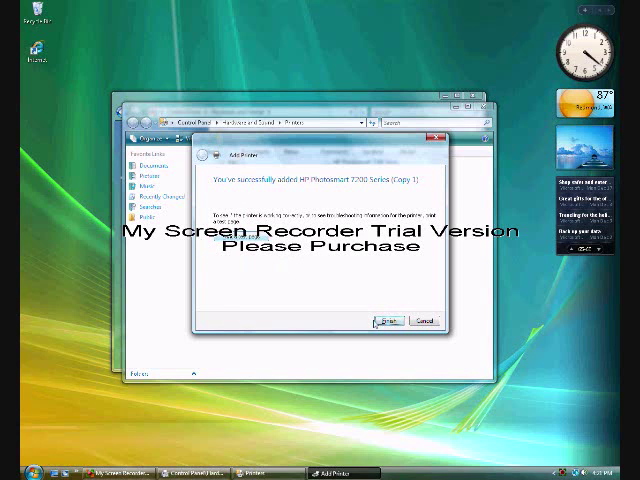
Finish the wizard and delete the duplicate Copy 1 printer.
click(387, 320)
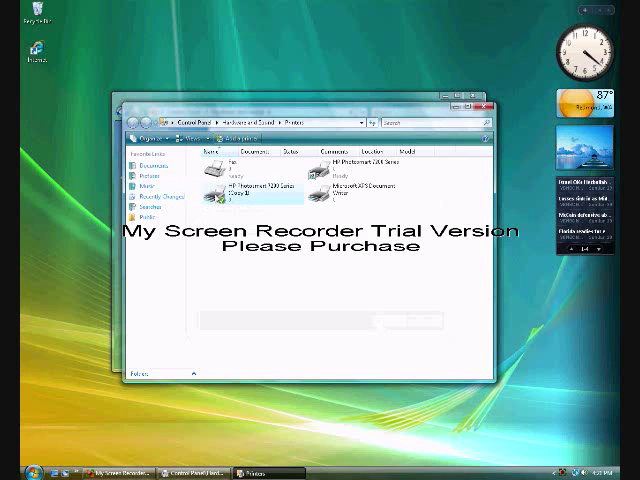
right_click(222, 192)
click(238, 305)
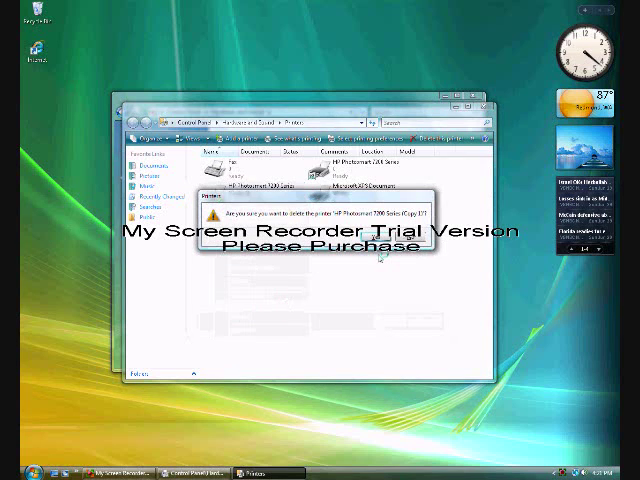
click(383, 257)
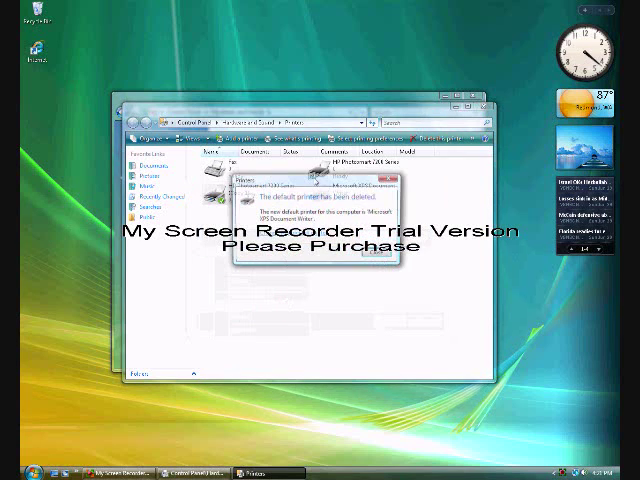
click(378, 253)
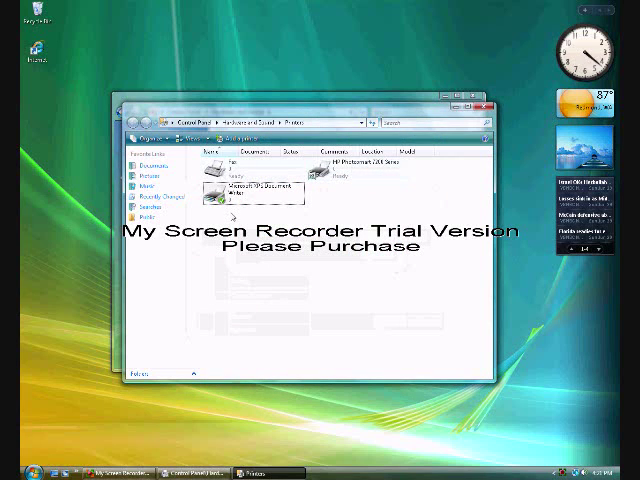
Set HP Photosmart 7200 Series as the default printer and close the Printers folder.
right_click(320, 172)
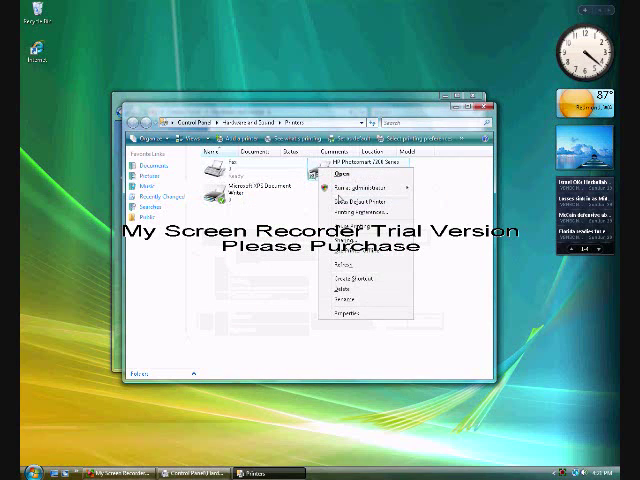
click(333, 202)
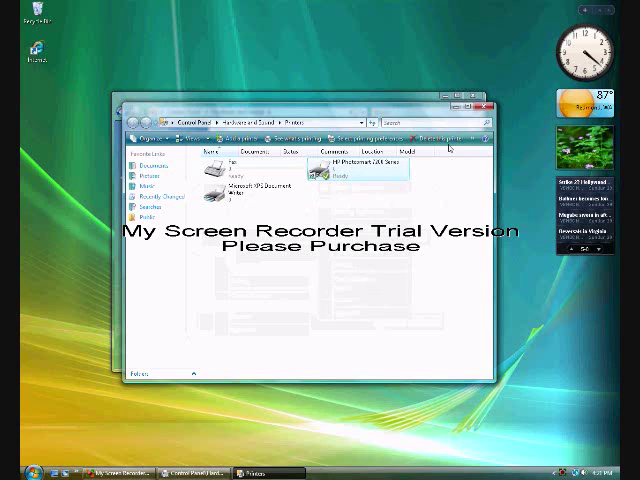
click(472, 140)
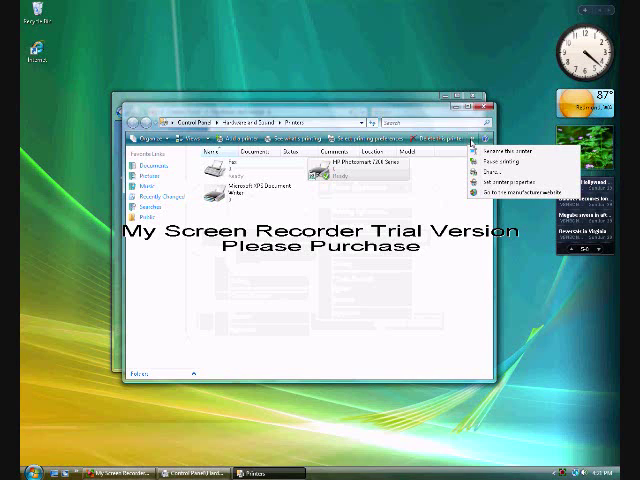
click(487, 107)
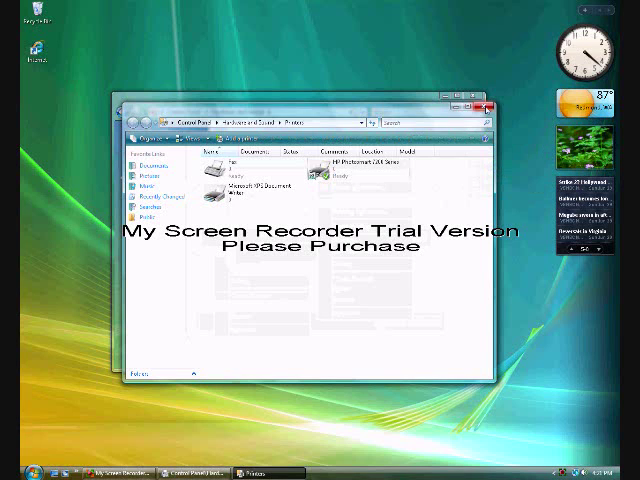
Close Printers and reach the Network and Sharing Center through Network and Internet.
click(487, 107)
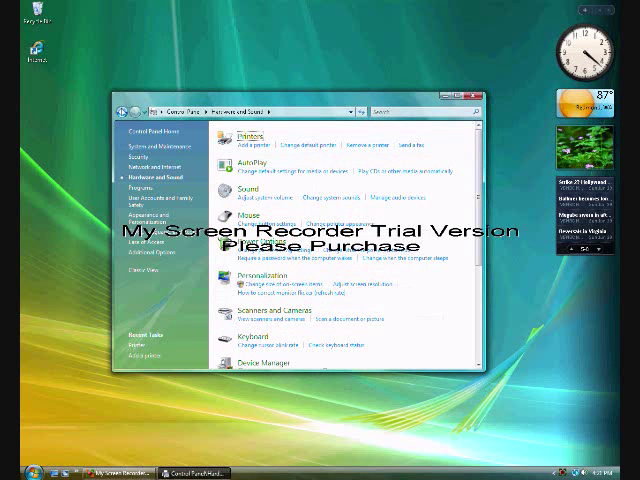
click(152, 167)
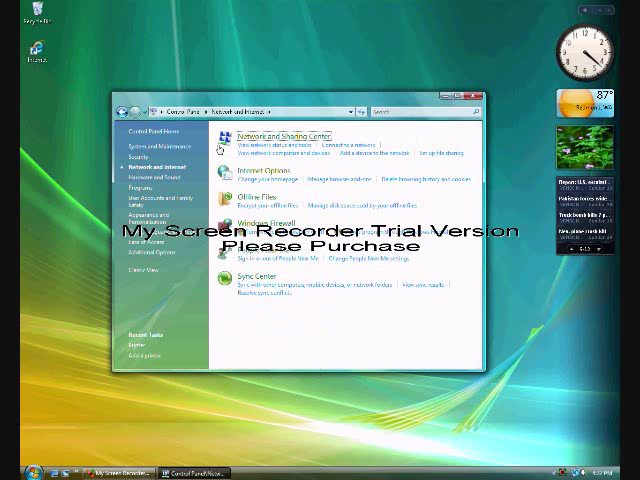
click(272, 138)
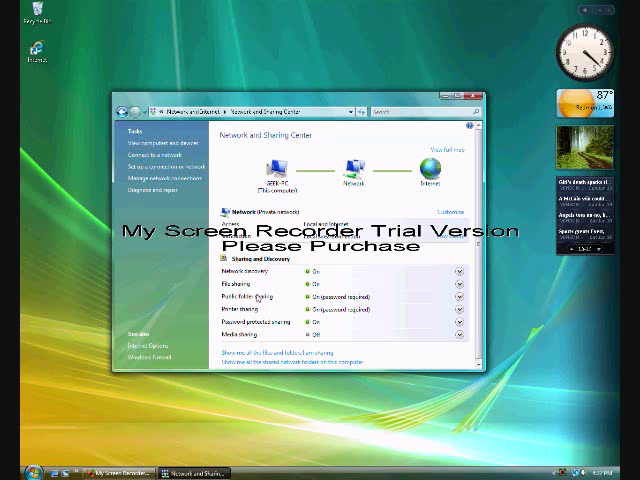
click(459, 309)
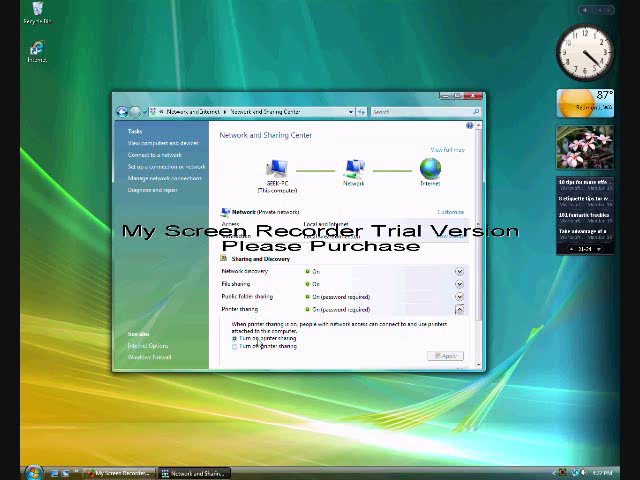
click(459, 309)
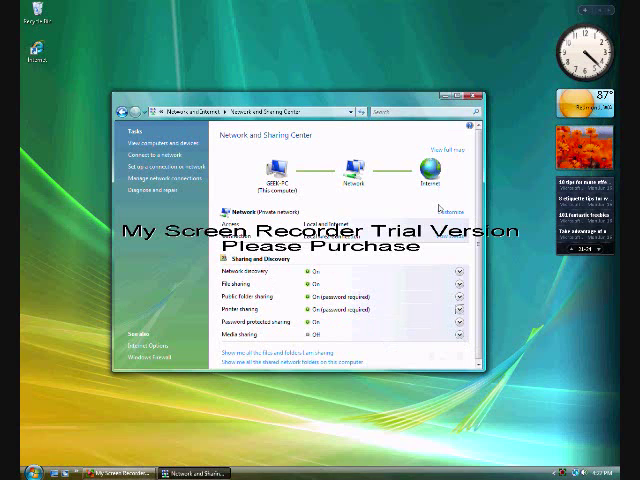
Check the Local Area Connection status, then close the Network and Sharing Center.
click(282, 236)
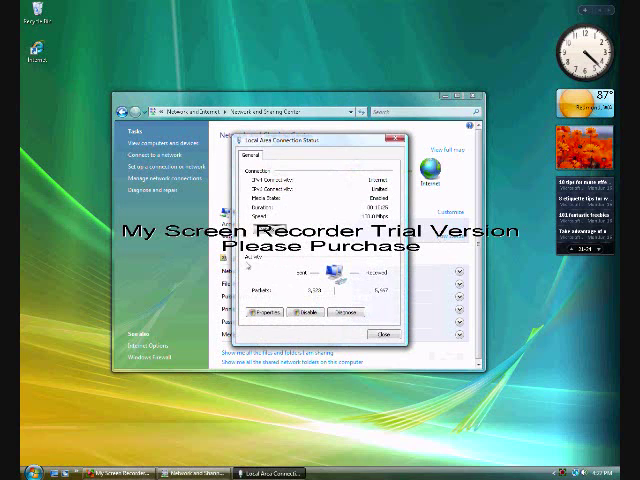
click(382, 333)
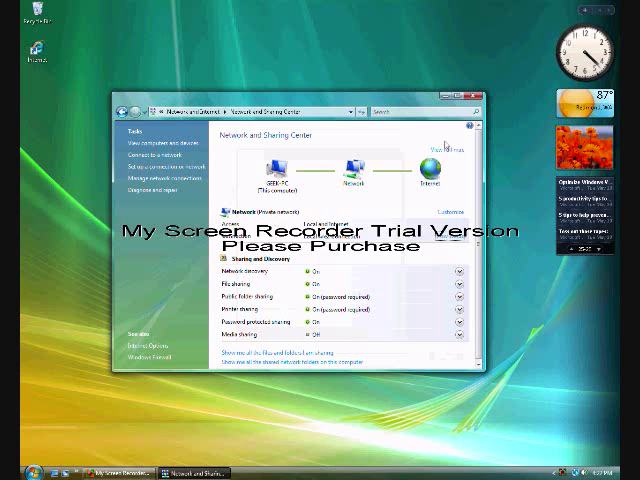
click(475, 97)
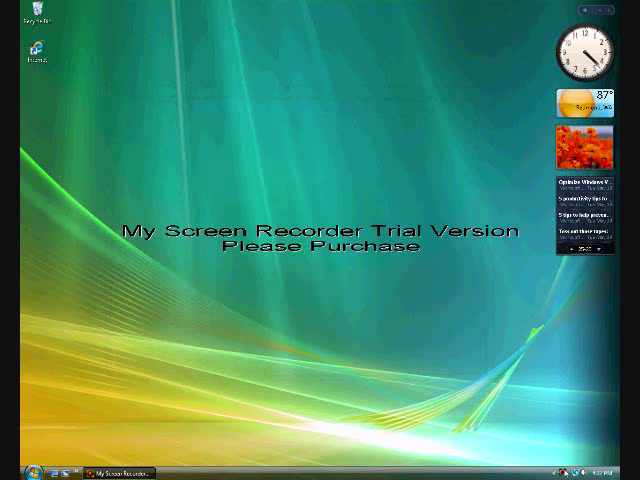